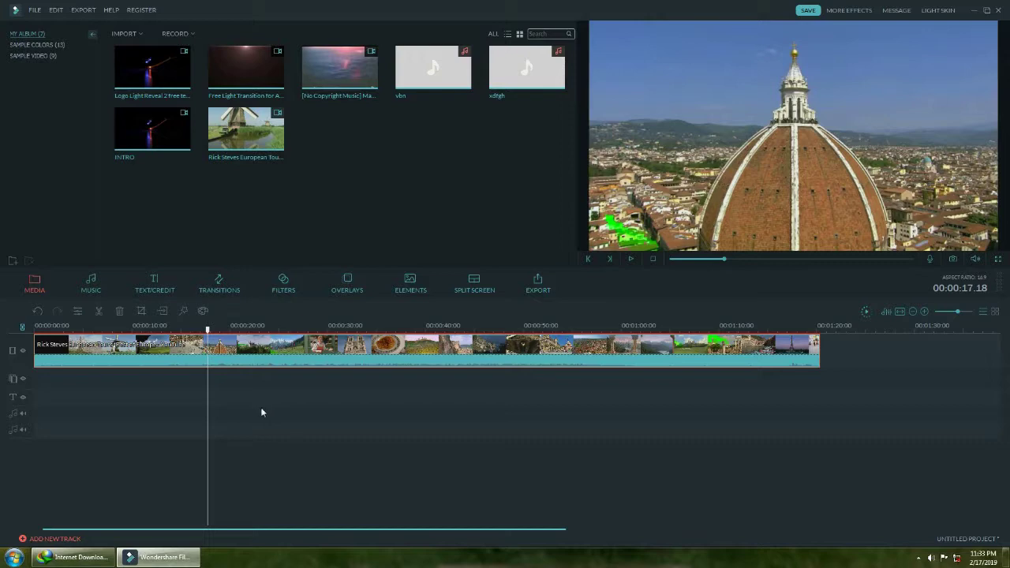
Play back the opening seconds of the European tour clip from the start of the timeline.
drag(212, 337, 2, 378)
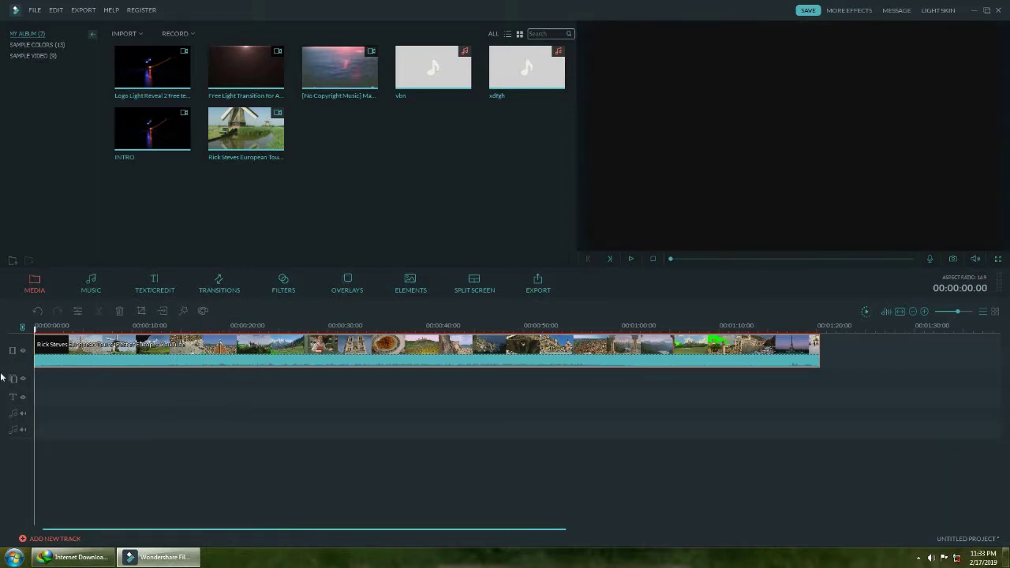
click(631, 259)
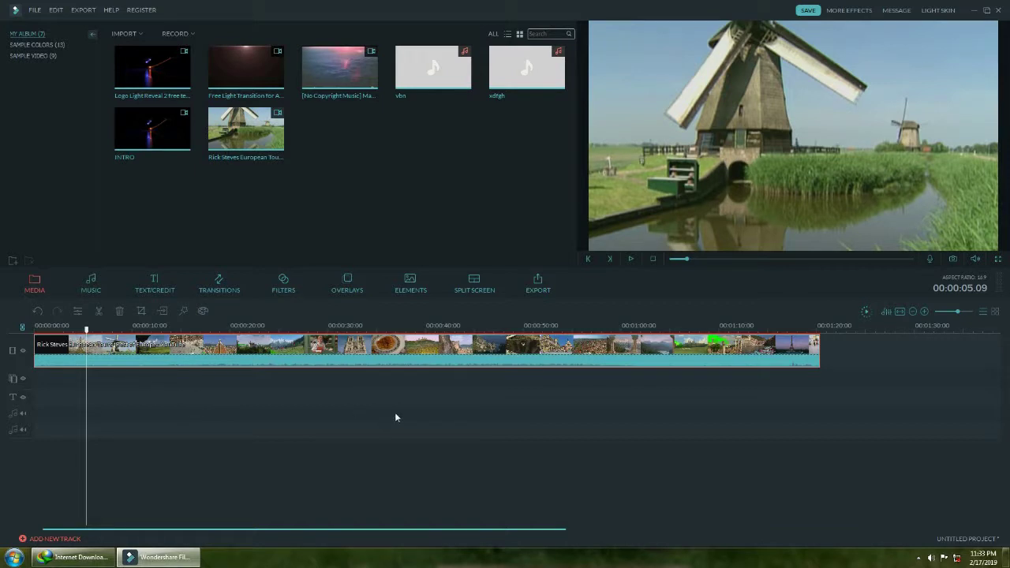
drag(212, 350, 273, 400)
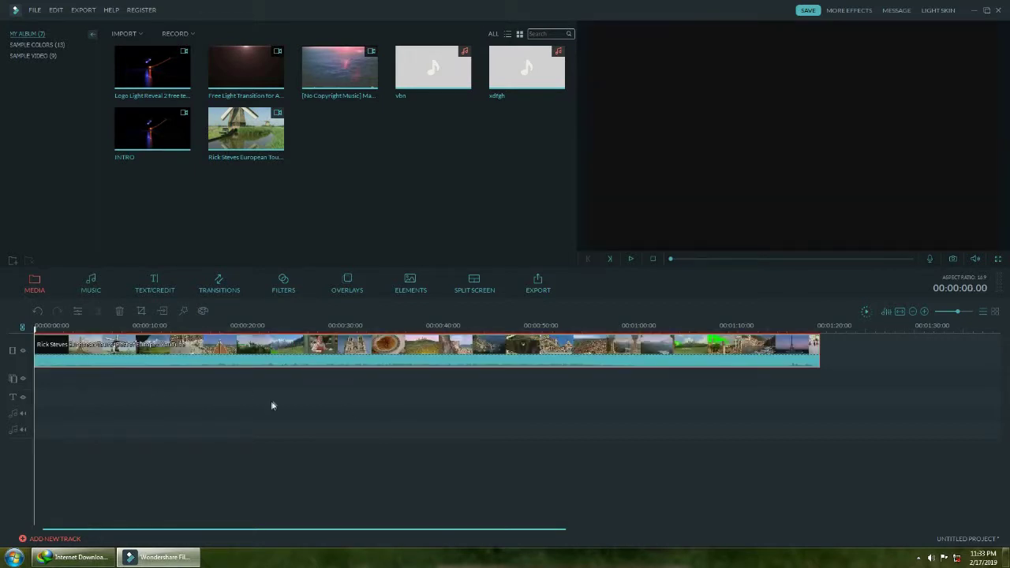
click(632, 258)
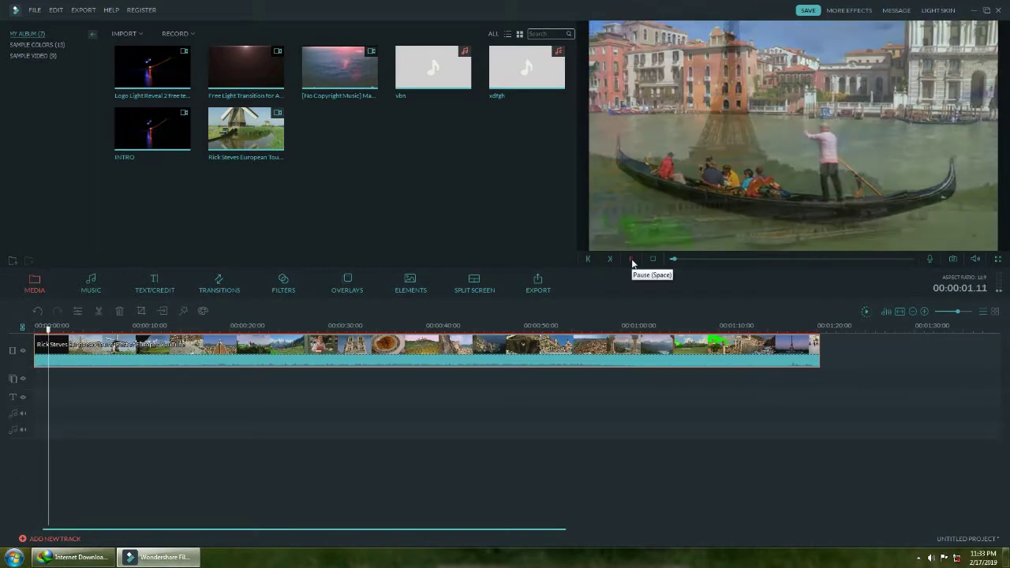
click(632, 259)
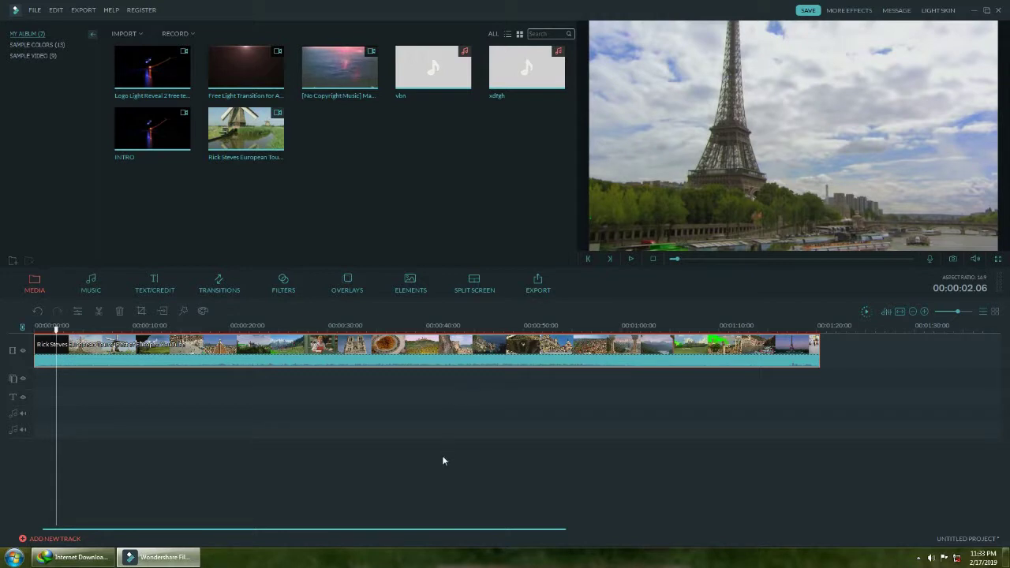
click(631, 261)
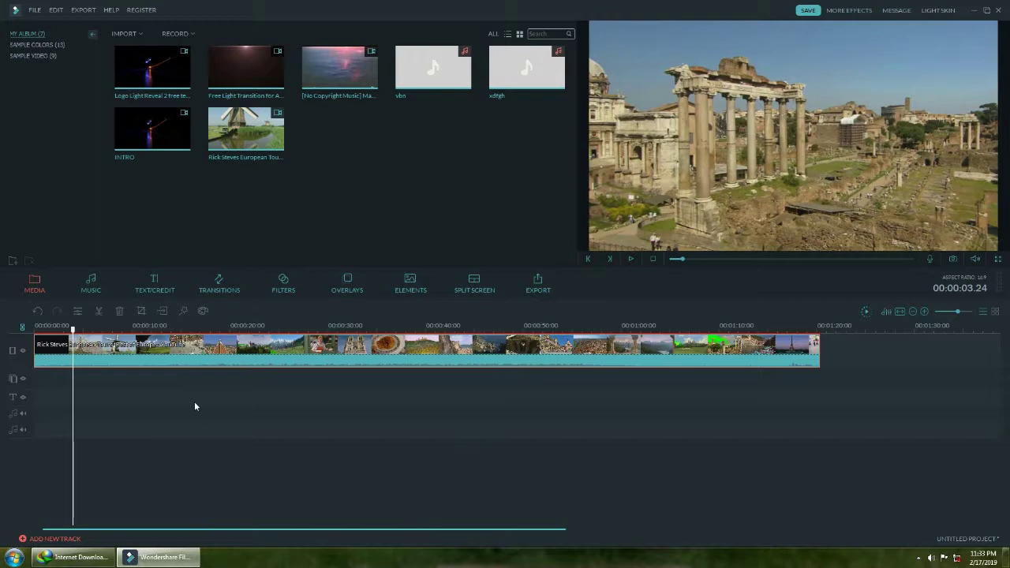
Split the European tour clip at 00:00:17.15, where the cathedral dome shot begins.
drag(72, 332, 208, 332)
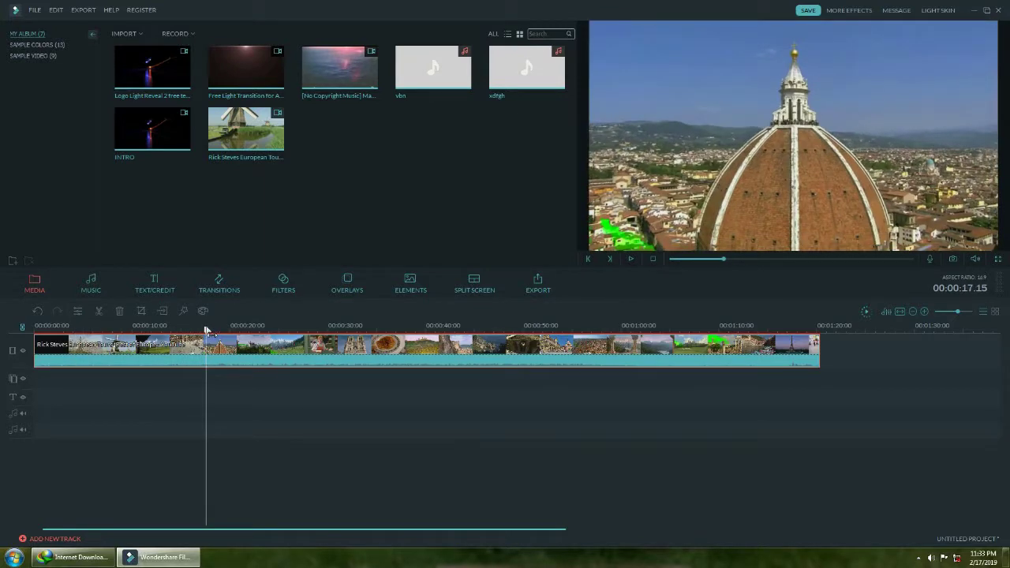
click(631, 259)
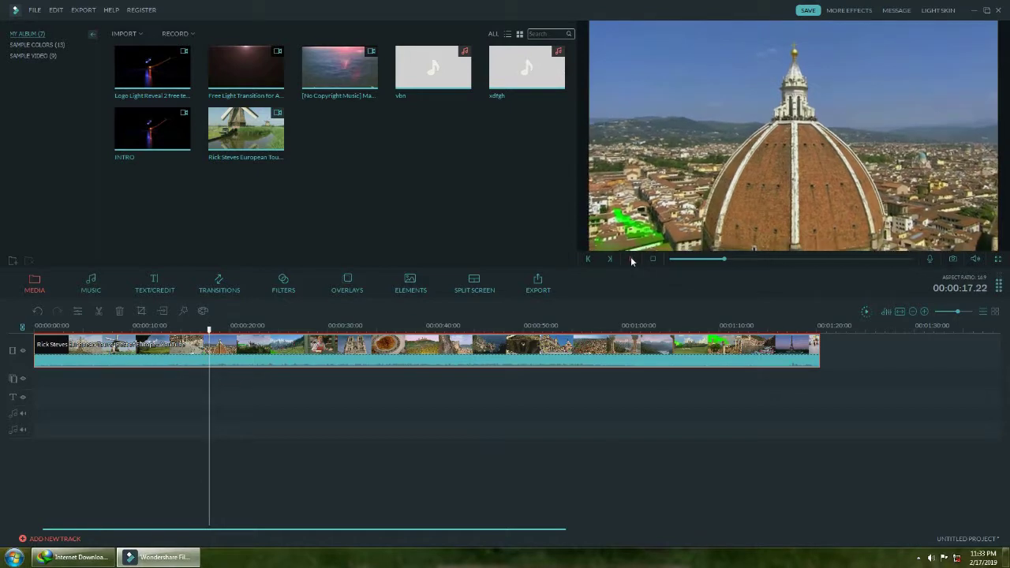
click(631, 260)
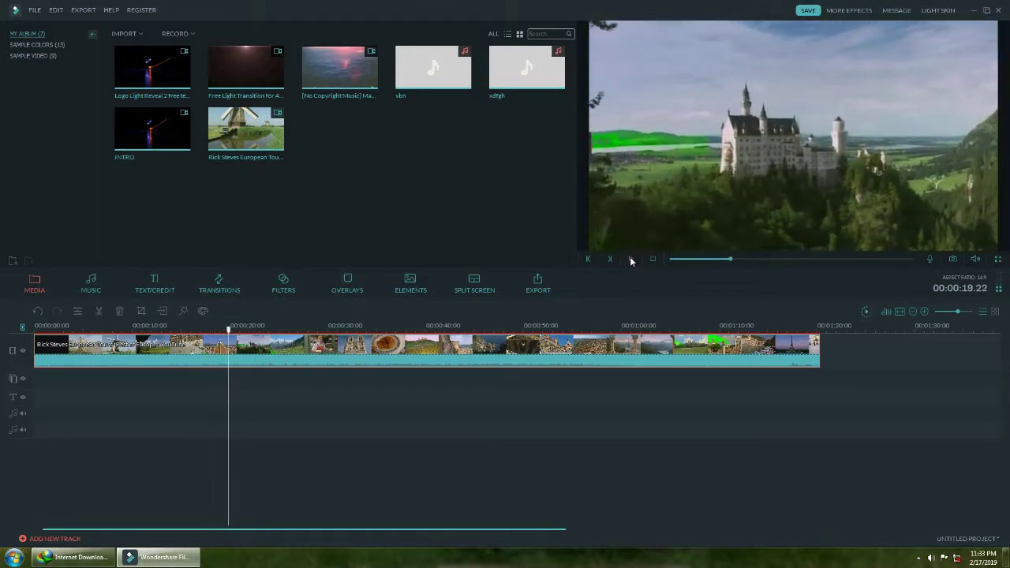
drag(233, 337, 210, 339)
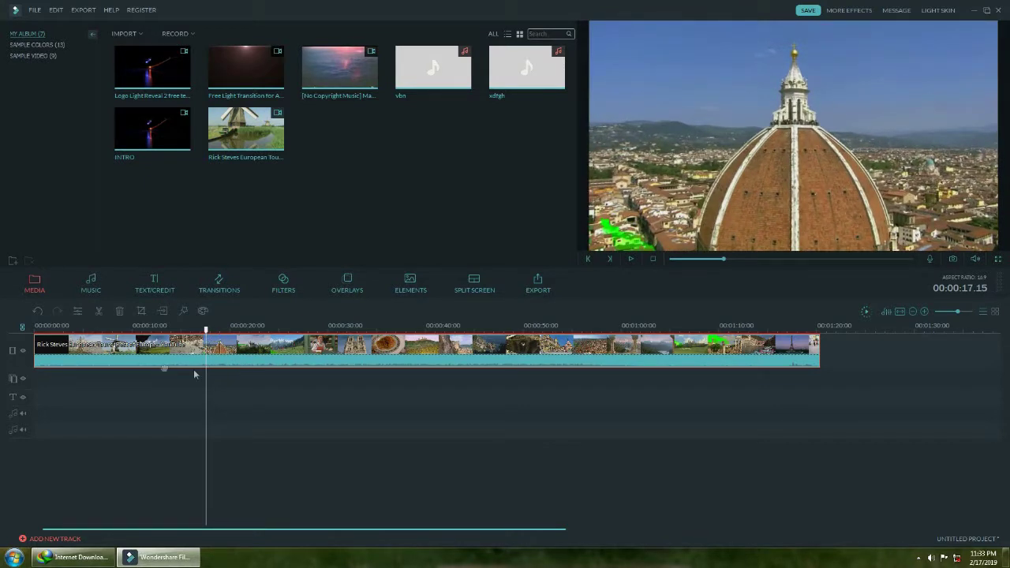
click(99, 311)
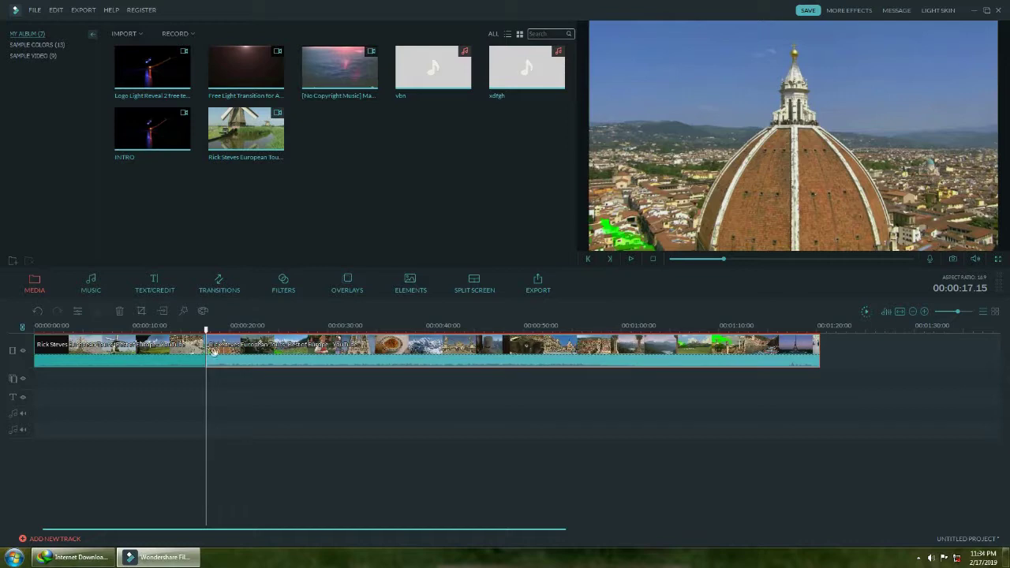
Preview the footage after the split and delete the opening segment before it.
mouse_move(206, 331)
mouse_down()
mouse_move(189, 332)
mouse_move(206, 331)
mouse_up()
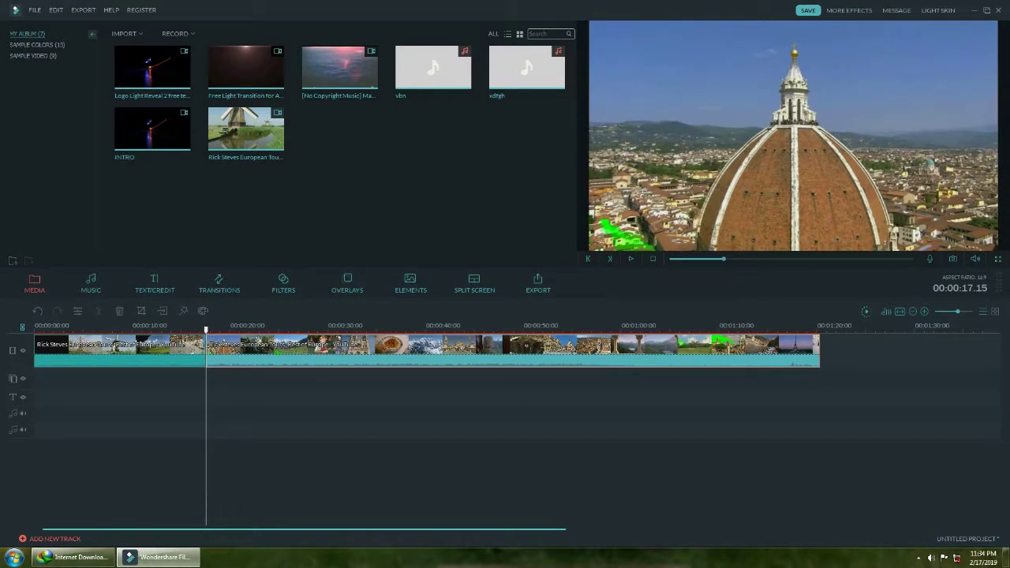
click(630, 259)
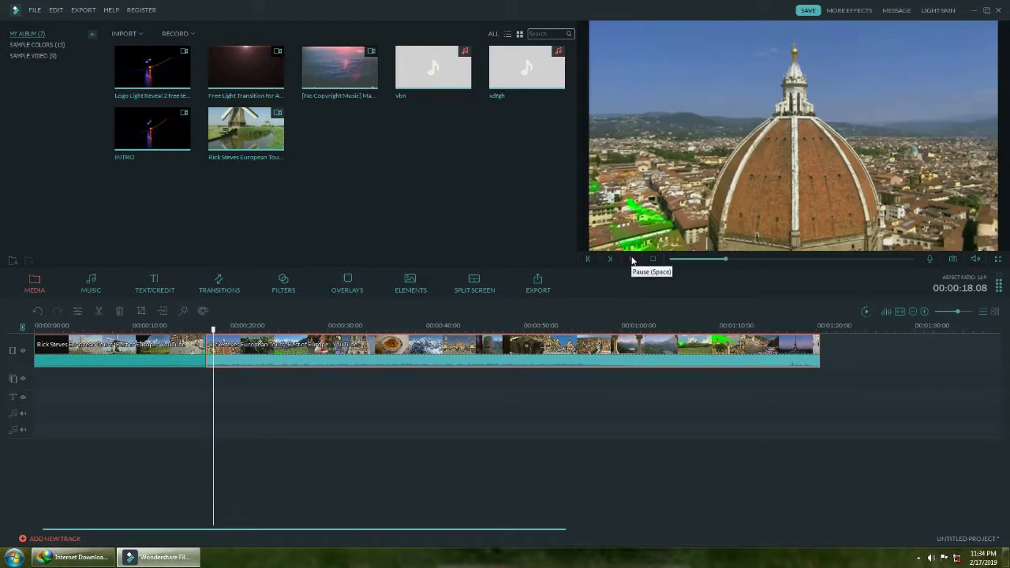
click(632, 260)
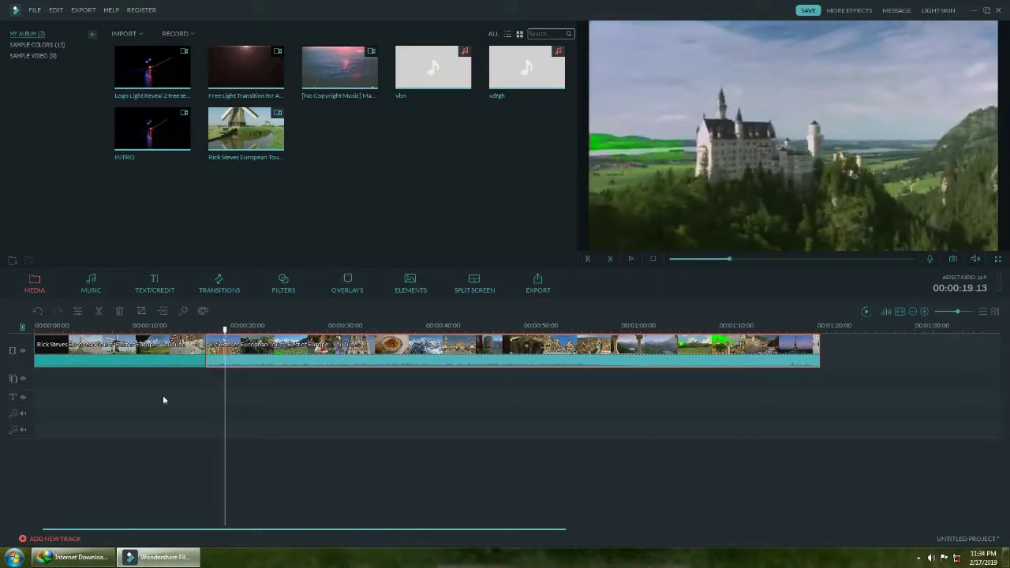
drag(225, 332, 248, 332)
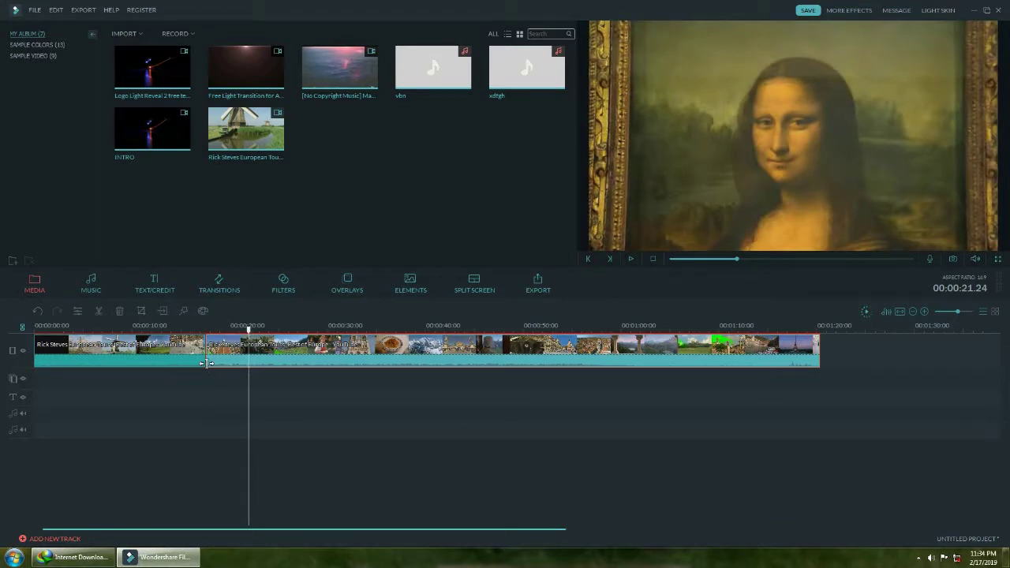
right_click(157, 357)
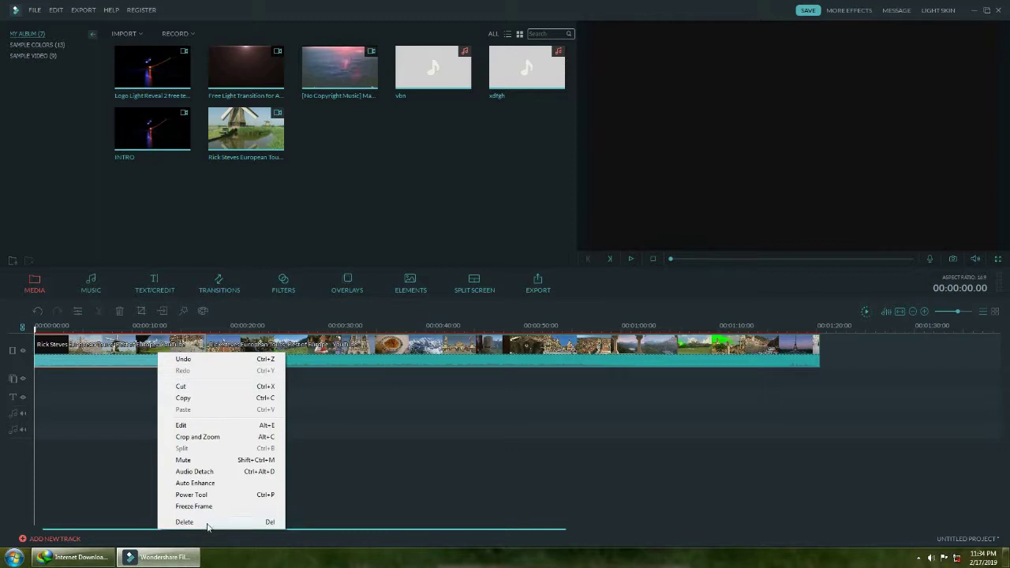
click(207, 523)
Play back the trimmed clip and its final seconds to examine where the closing section should be cut.
click(631, 260)
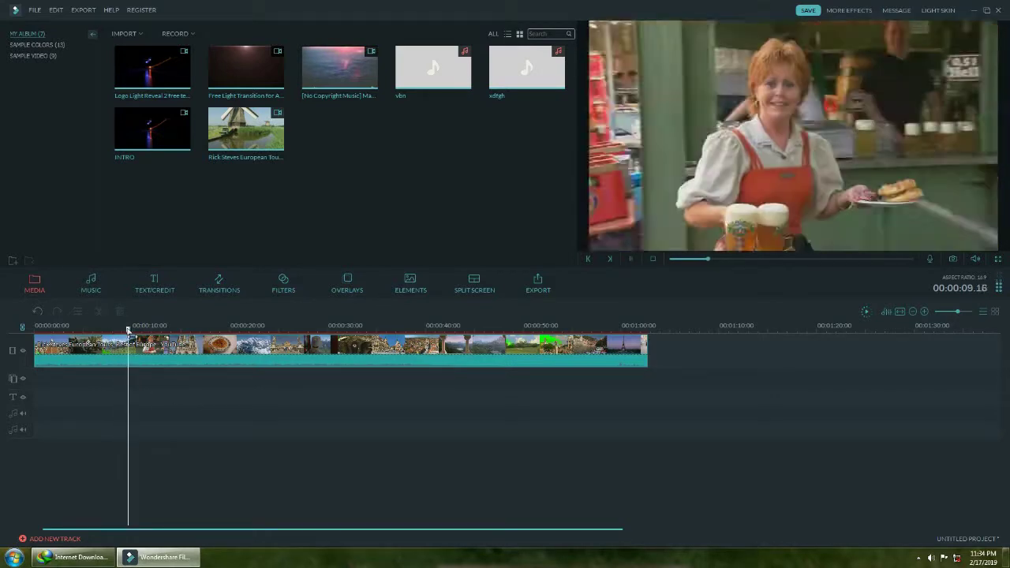
click(631, 258)
drag(150, 331, 604, 332)
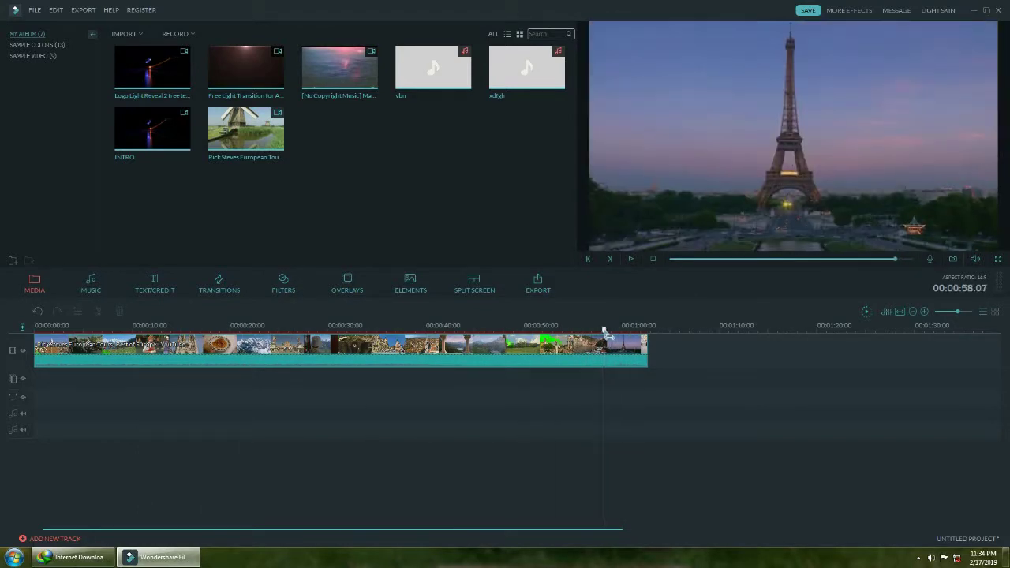
click(630, 259)
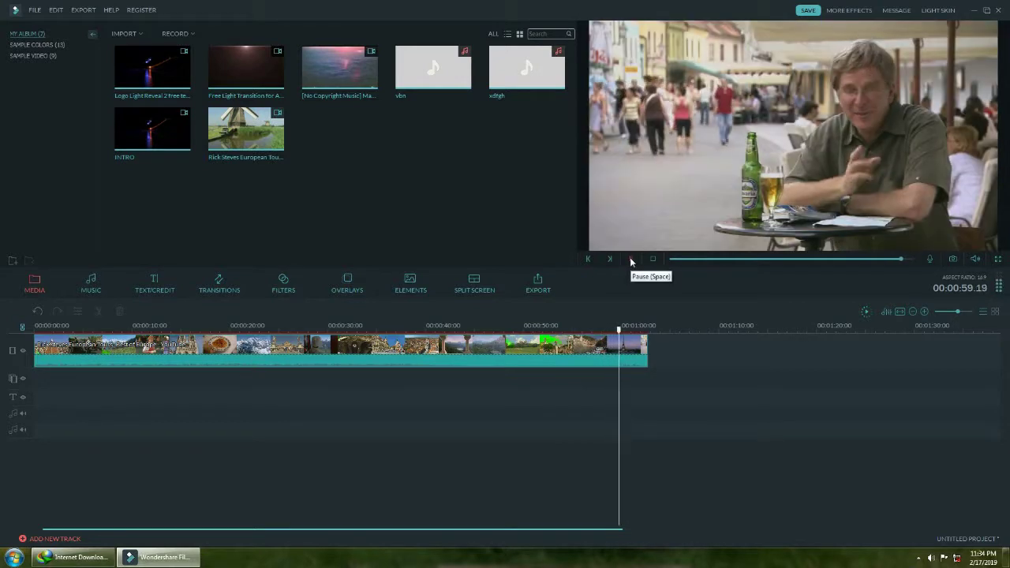
click(622, 331)
drag(622, 330, 573, 329)
click(630, 259)
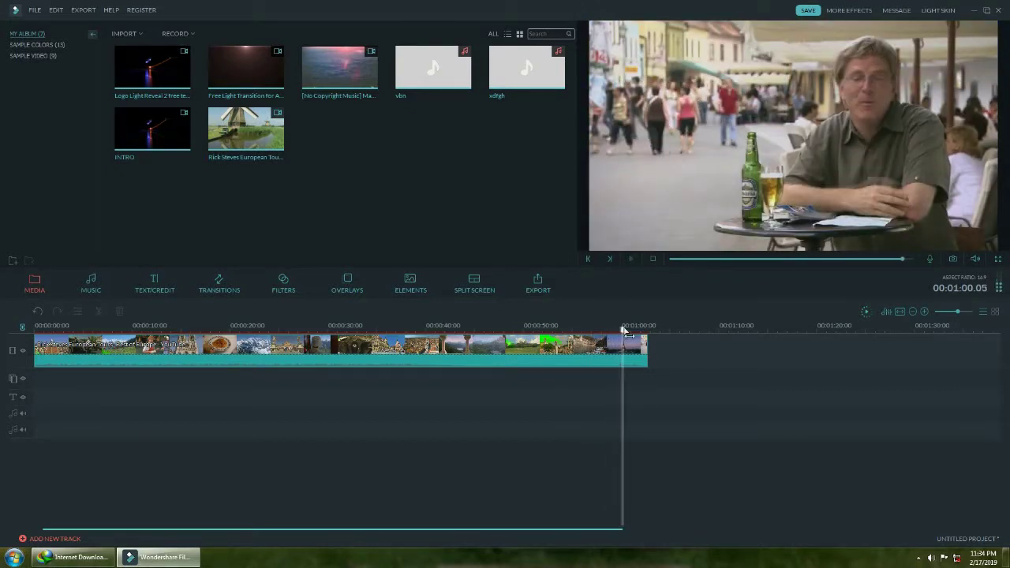
click(630, 257)
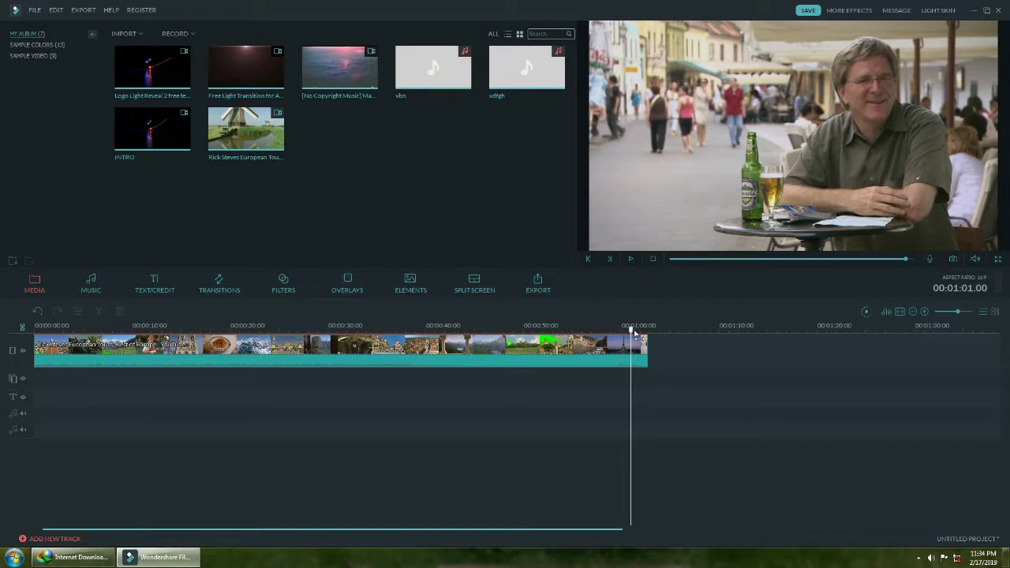
Split the clip at 00:00:57.24 on the Eiffel Tower shot and delete the closing segment.
drag(630, 335, 601, 342)
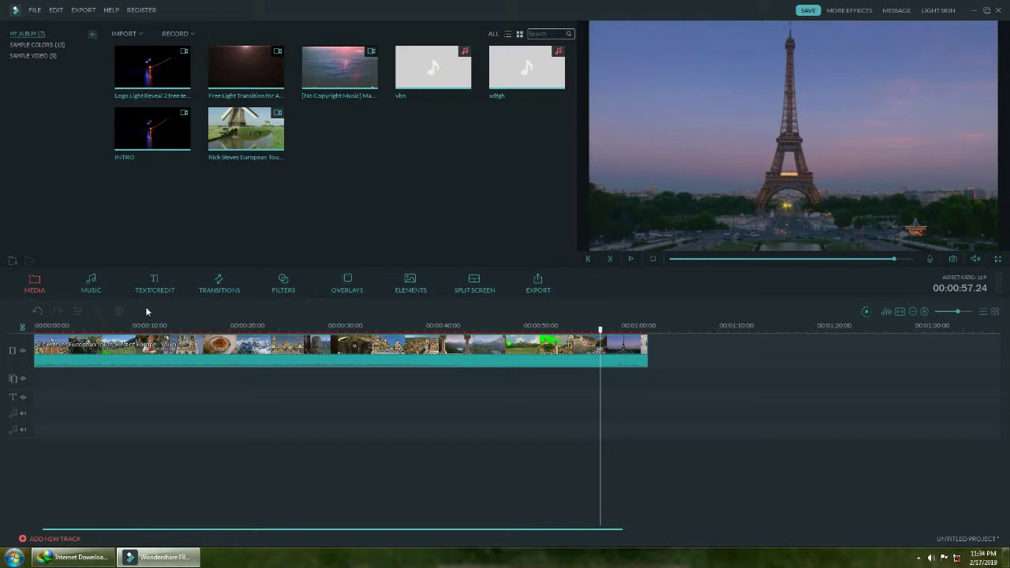
click(505, 352)
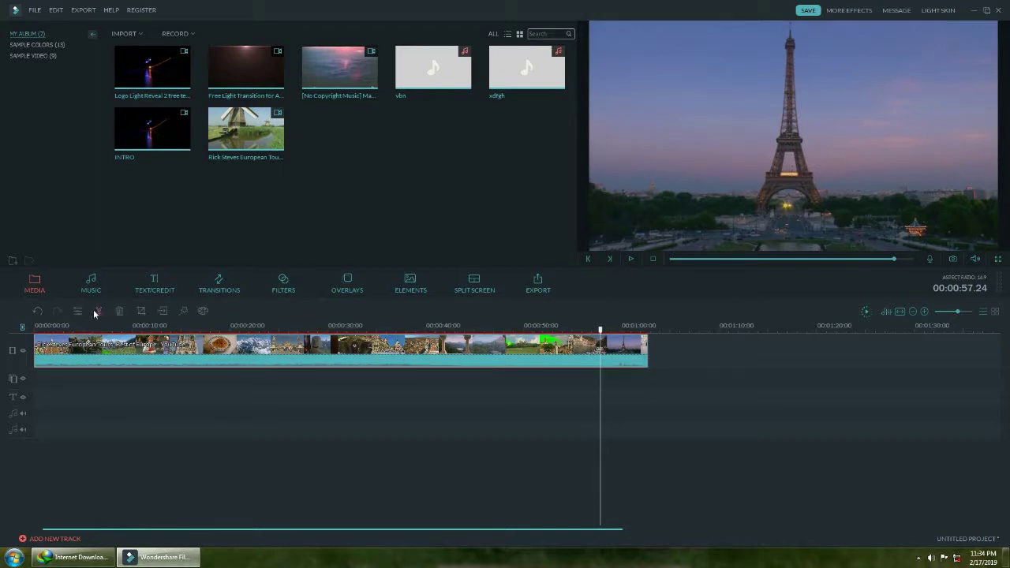
click(99, 312)
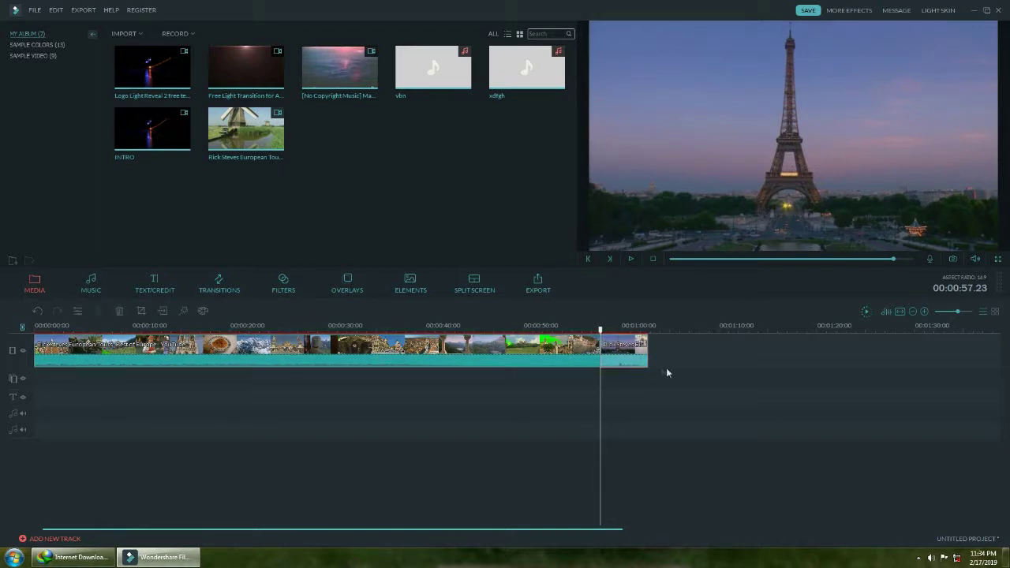
right_click(627, 358)
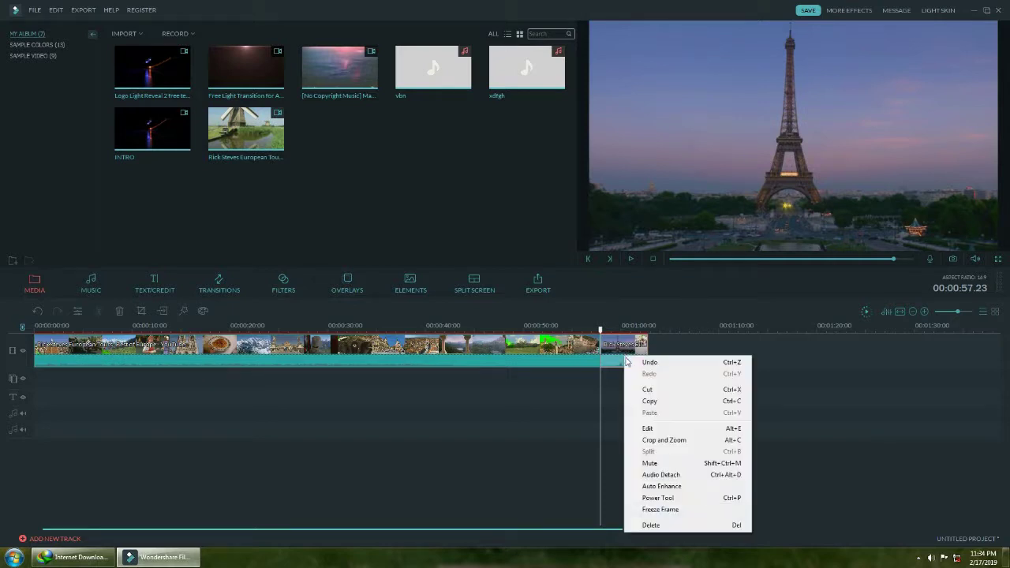
click(651, 524)
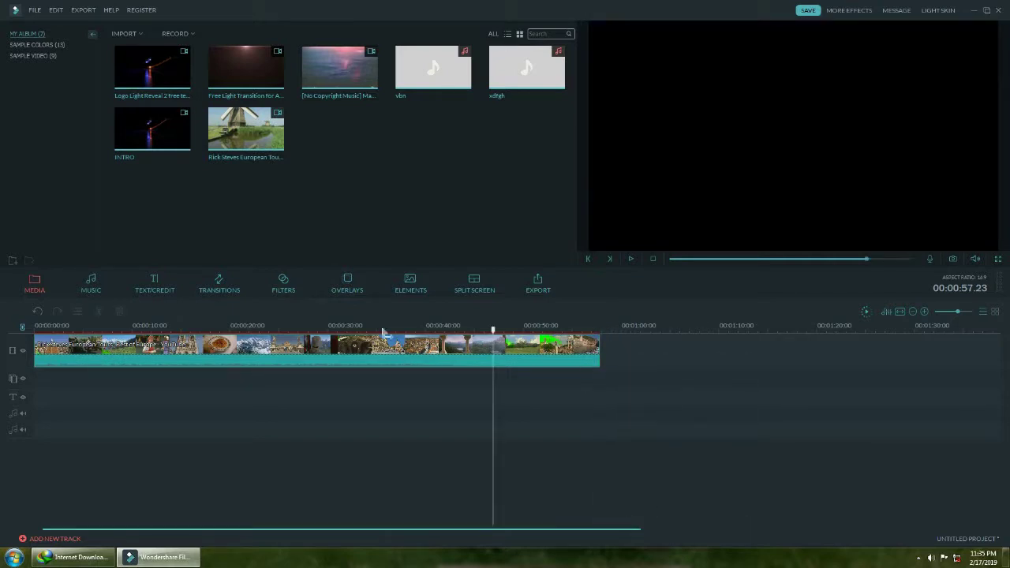
drag(518, 344, 605, 344)
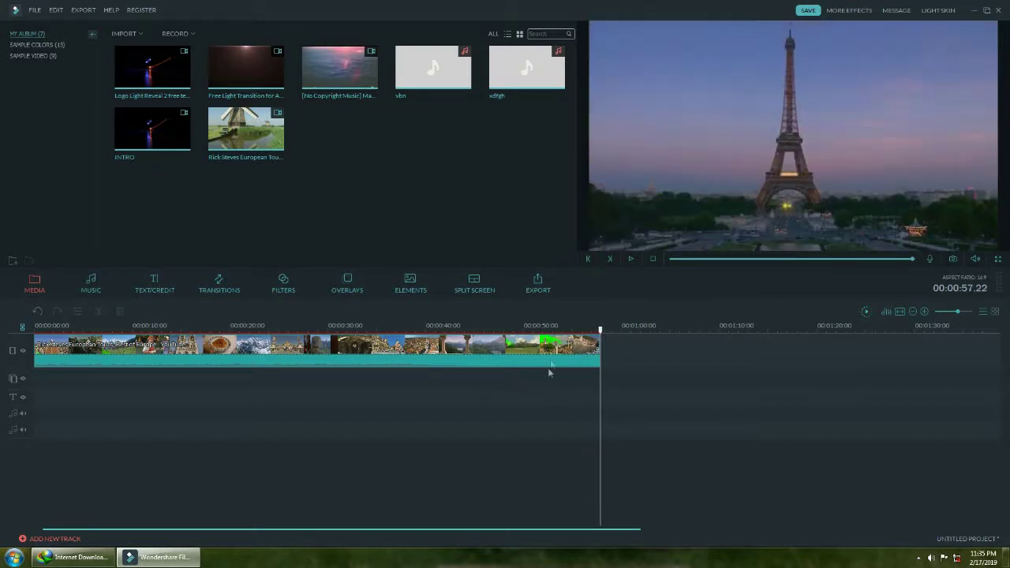
Export the trimmed timeline to the Desktop in MP3 format with the file name mp3, and close the export dialogs.
click(539, 282)
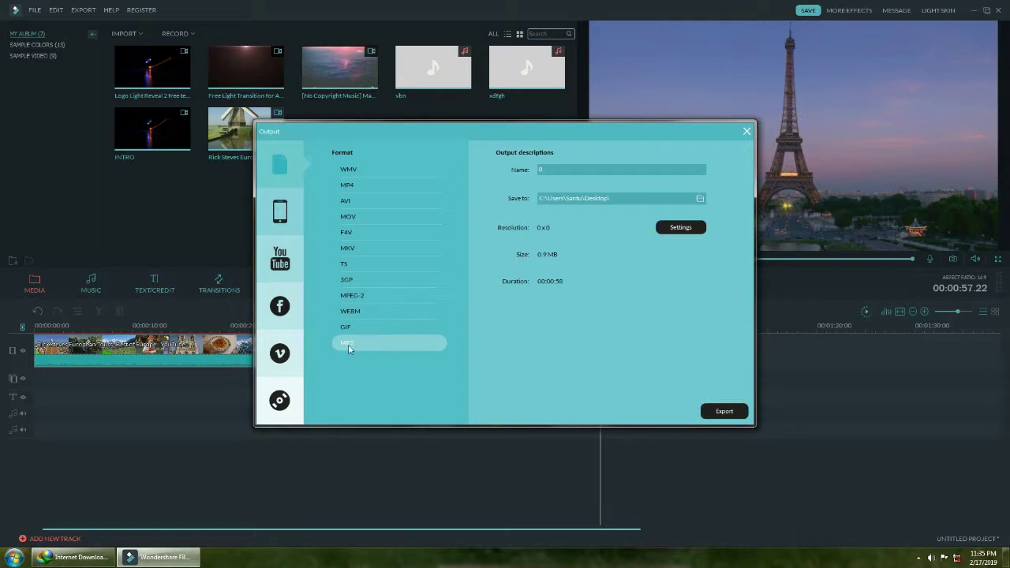
click(551, 170)
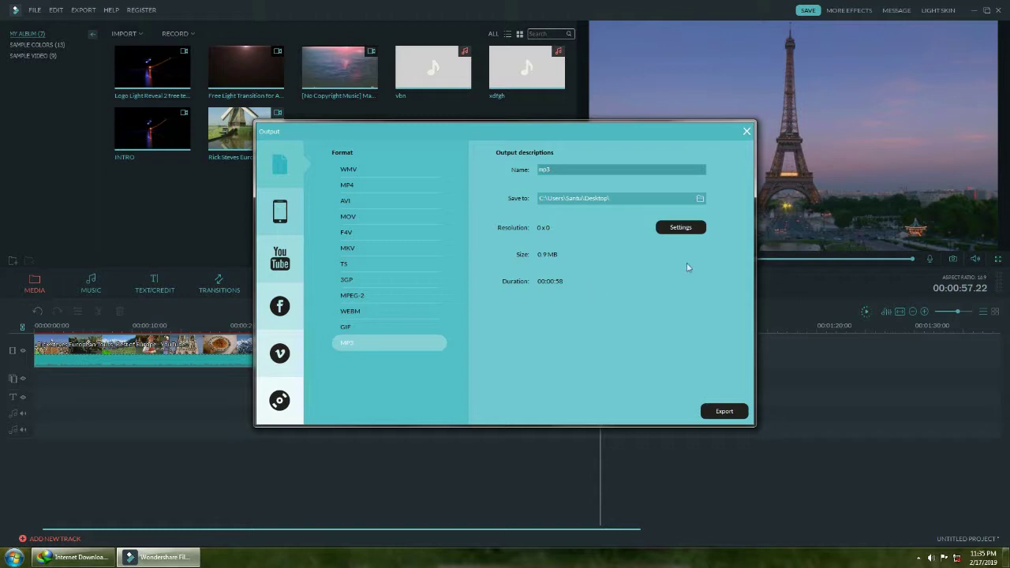
click(707, 408)
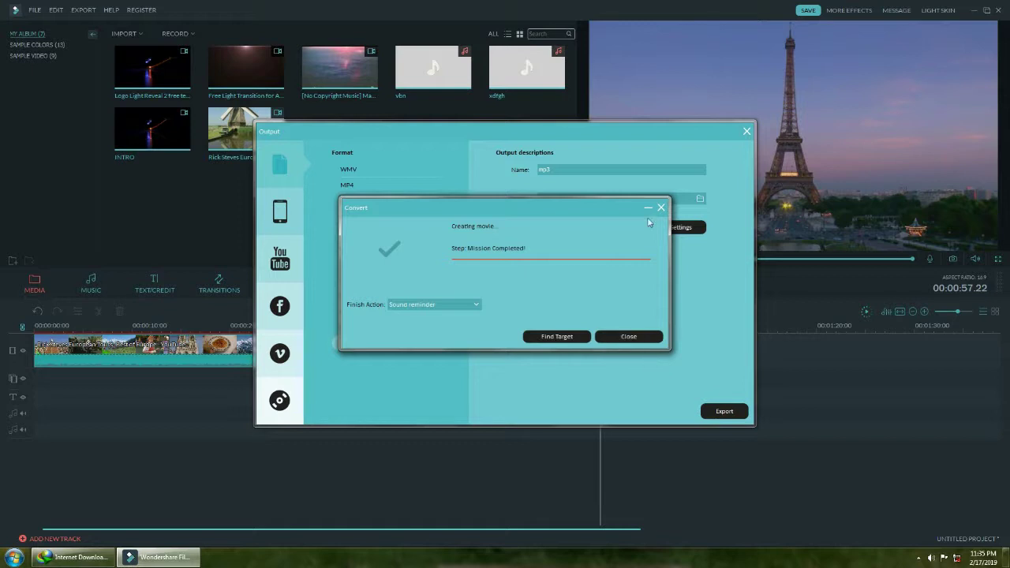
click(641, 337)
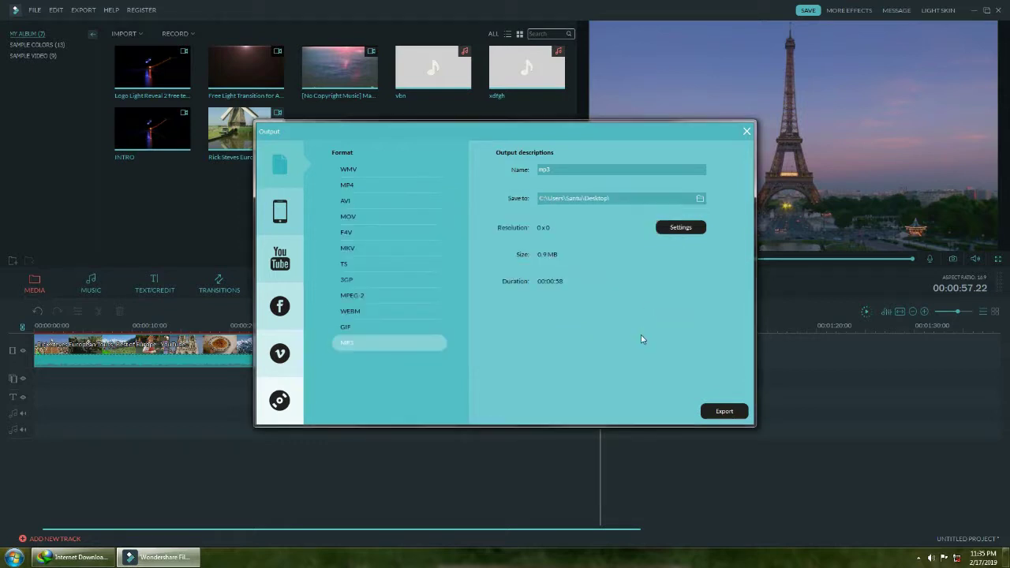
click(747, 133)
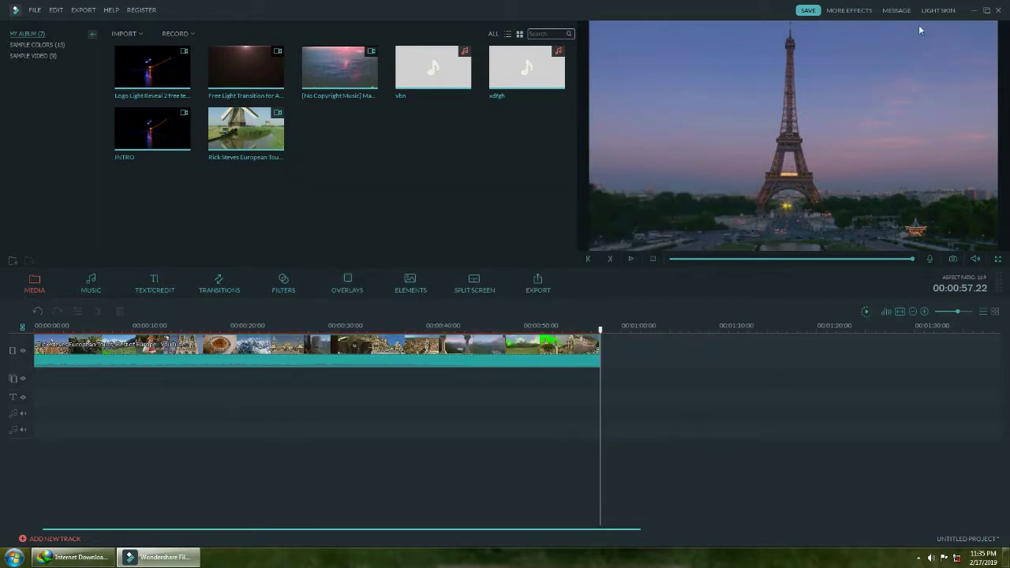
Switch to the desktop, refresh it and play the exported mp3_000 file in Windows Media Player.
click(975, 10)
right_click(251, 180)
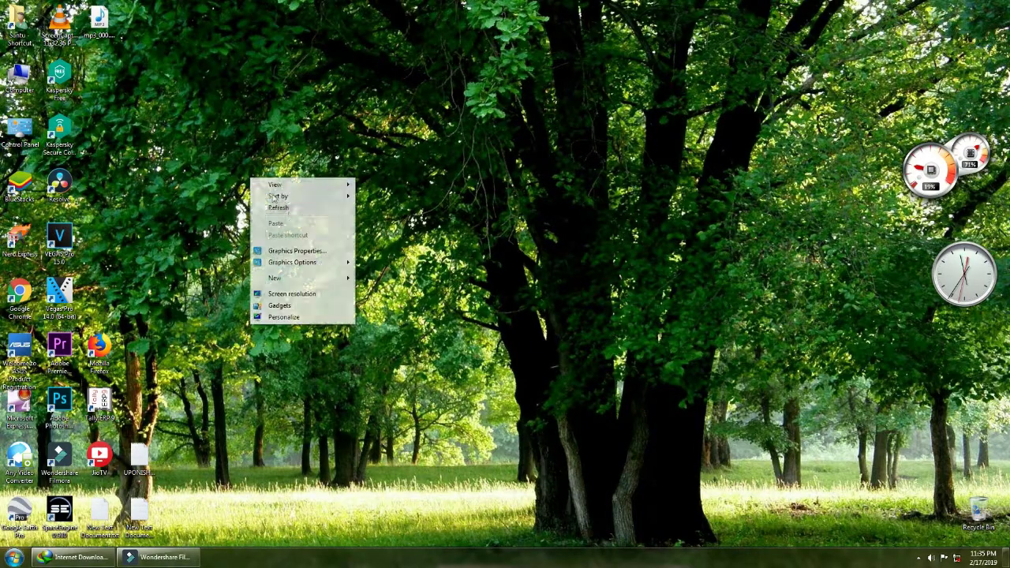
click(272, 208)
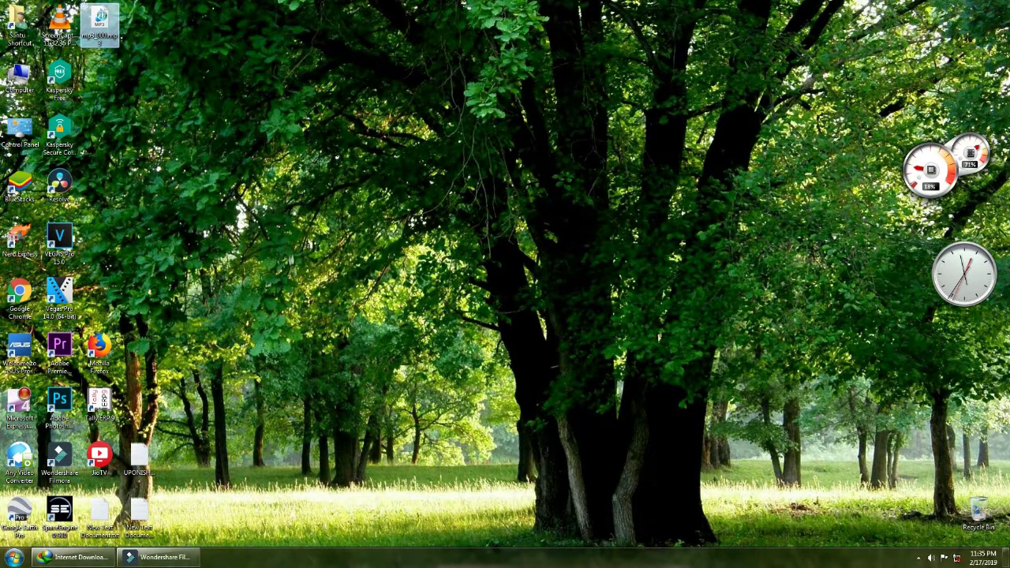
right_click(97, 14)
click(133, 31)
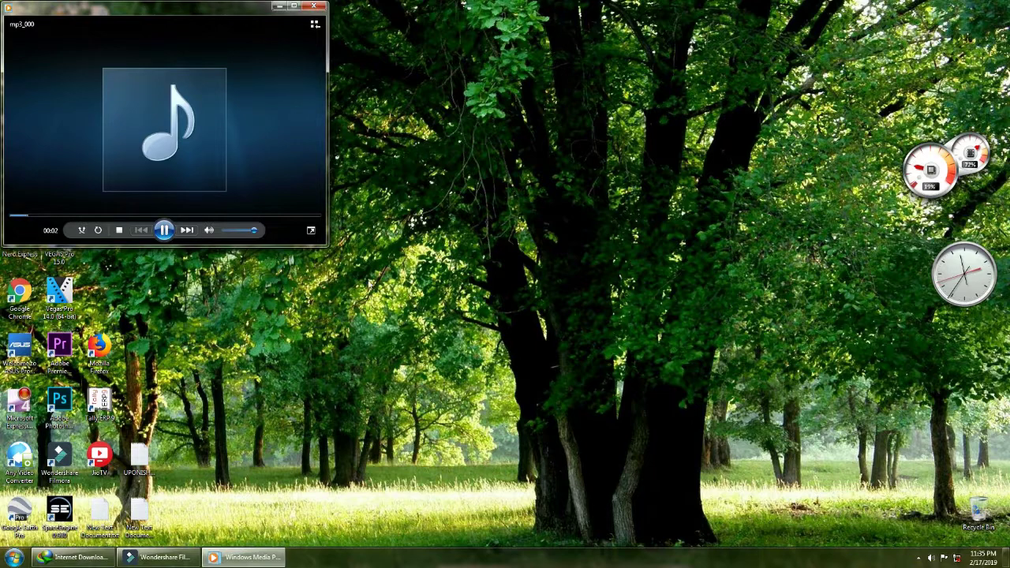
Skip to about the midpoint of mp3_000 to check its playback, pause it and close the media player.
click(162, 215)
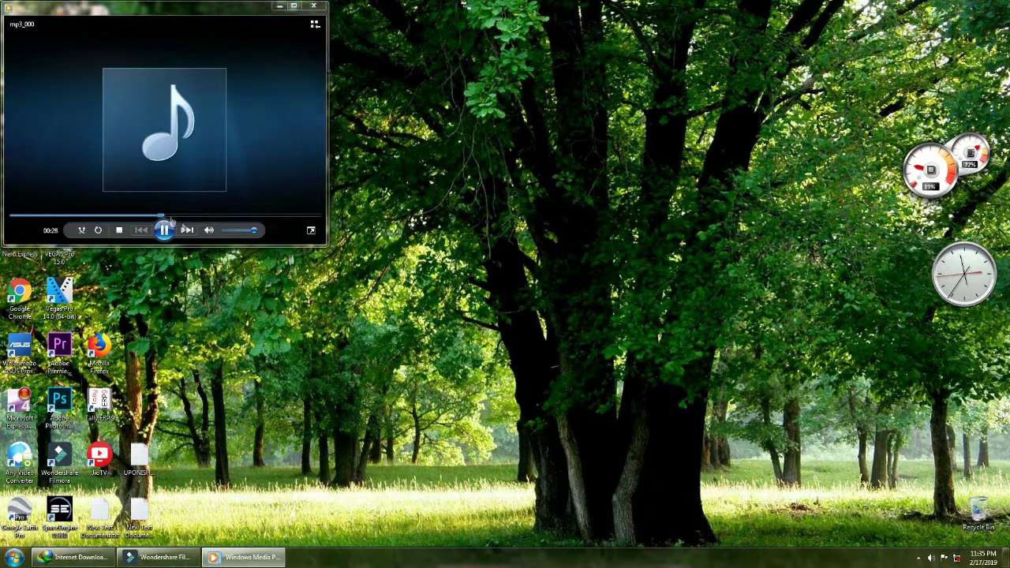
click(164, 229)
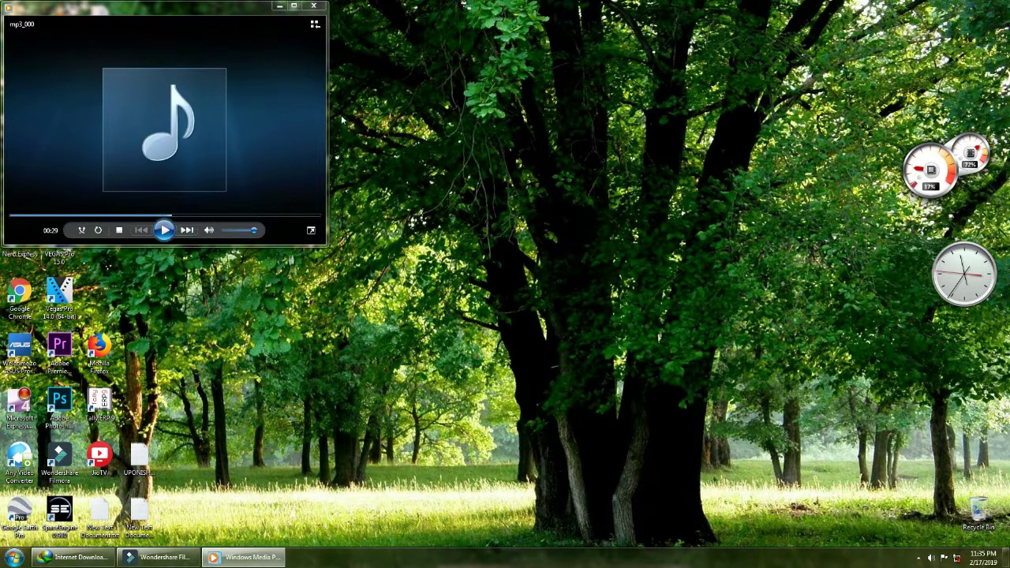
click(313, 5)
right_click(402, 256)
click(432, 289)
right_click(262, 212)
click(288, 240)
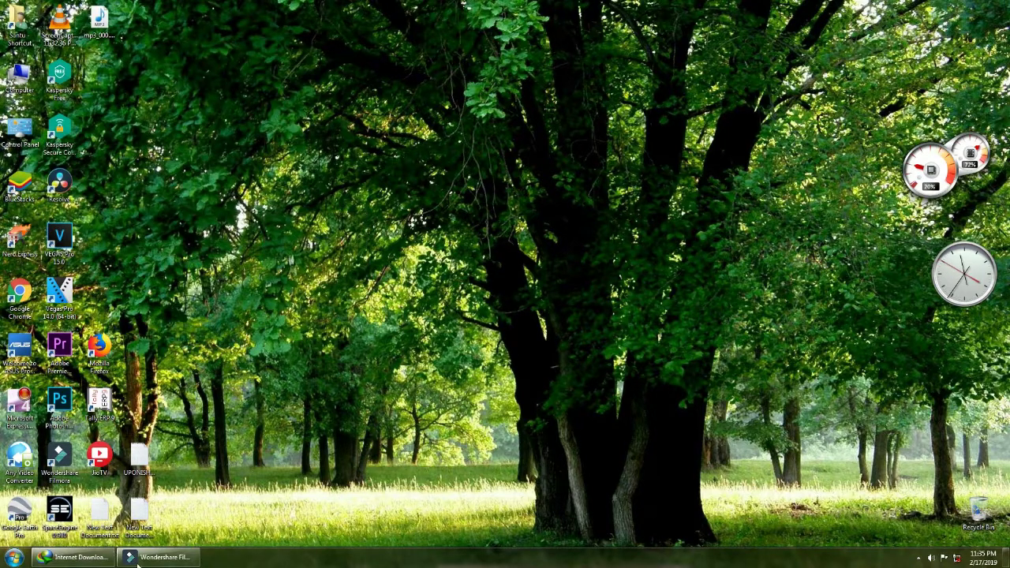
Switch back to Wondershare Filmora and close it without saving the changes to the project.
click(137, 558)
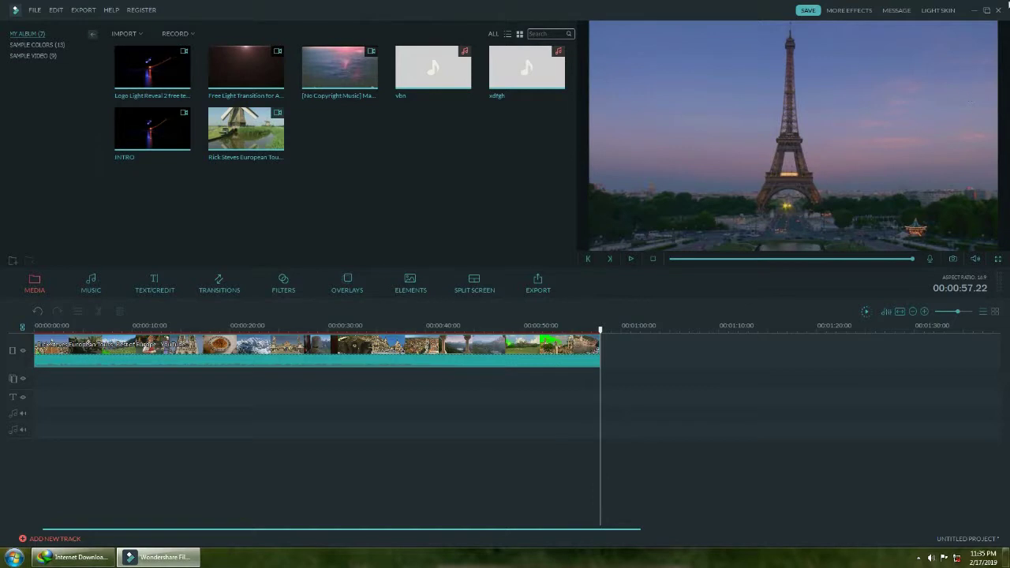
click(1002, 11)
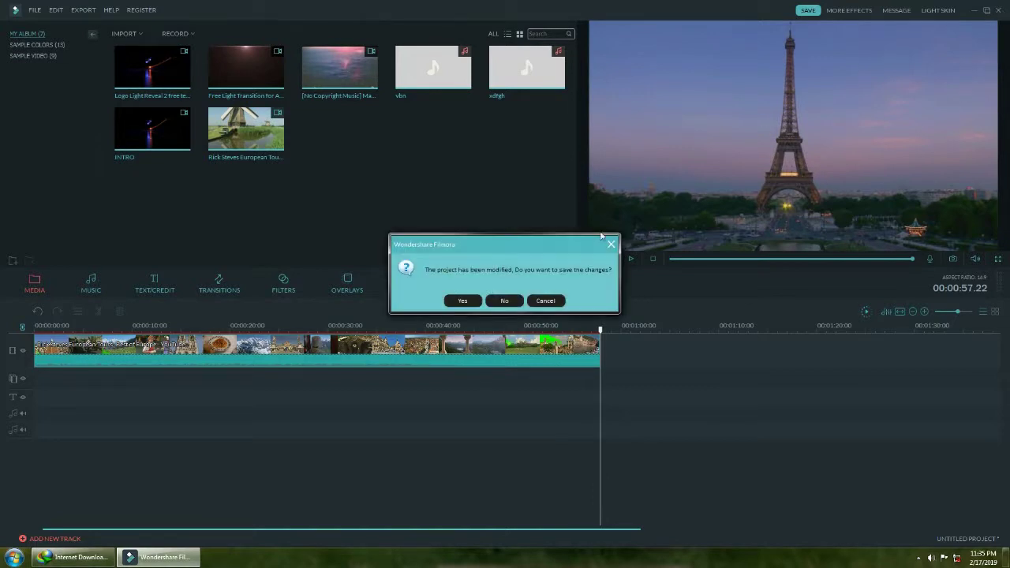
click(504, 301)
click(917, 558)
right_click(918, 487)
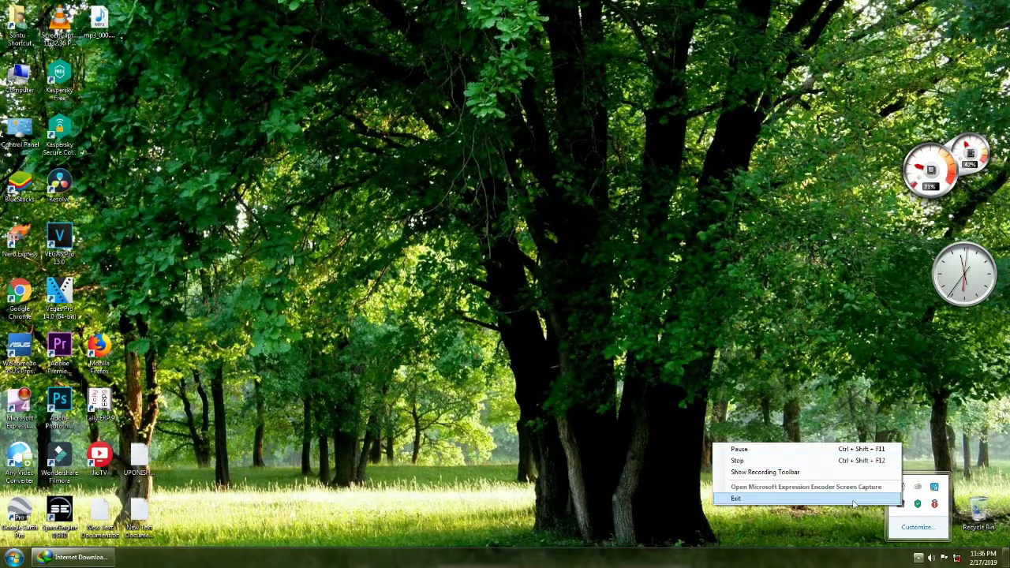